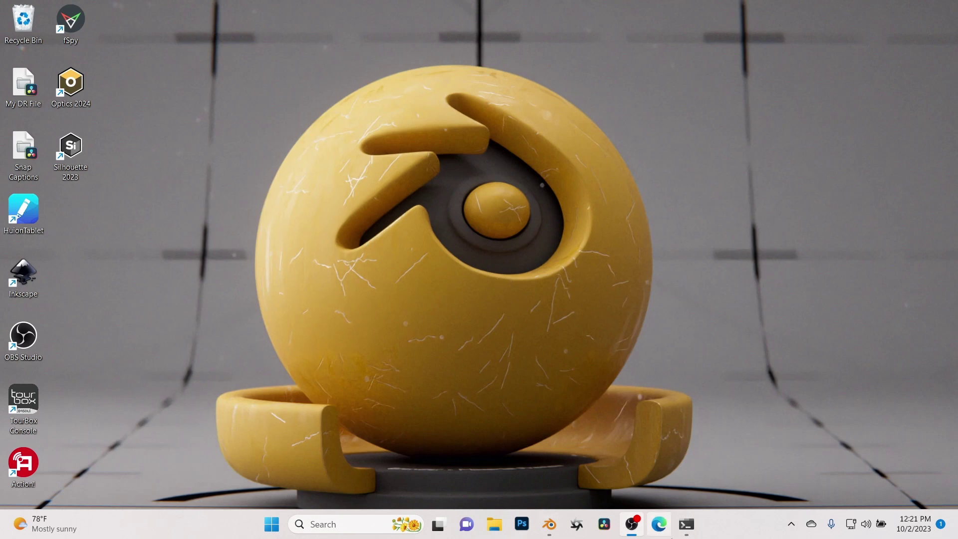
Bring Blender to the front, orbit around the shader ball and select the backdrop plane.
{"action": "left_click", "coordinate": [550, 528]}
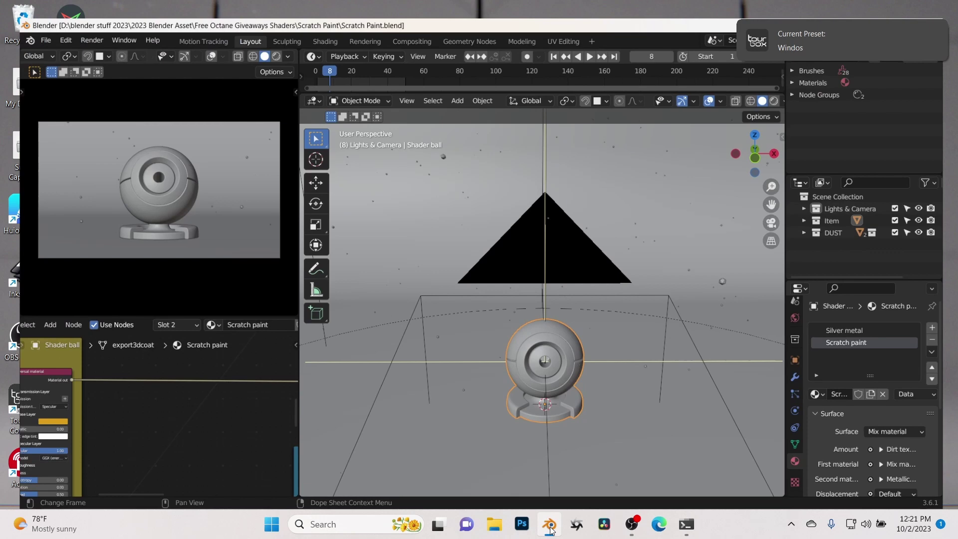
{"action": "scroll", "coordinate": [582, 385], "scroll_direction": "down", "scroll_amount": 3}
{"action": "middle_click_drag", "start_coordinate": [582, 384], "coordinate": [573, 302]}
{"action": "left_click", "coordinate": [539, 227]}
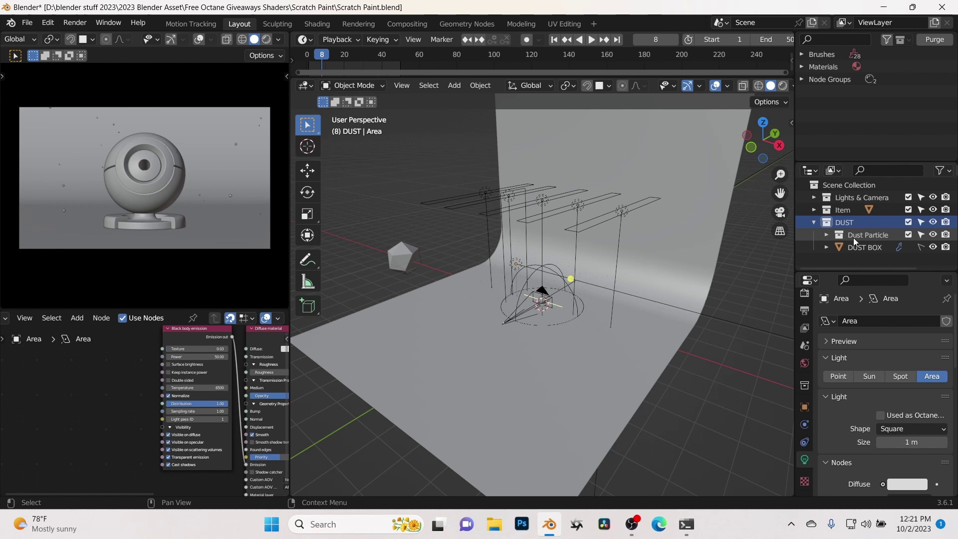
Select DUST BOX, make it selectable in the viewport and show its particle settings.
{"action": "left_click", "coordinate": [854, 237]}
{"action": "left_click", "coordinate": [857, 247]}
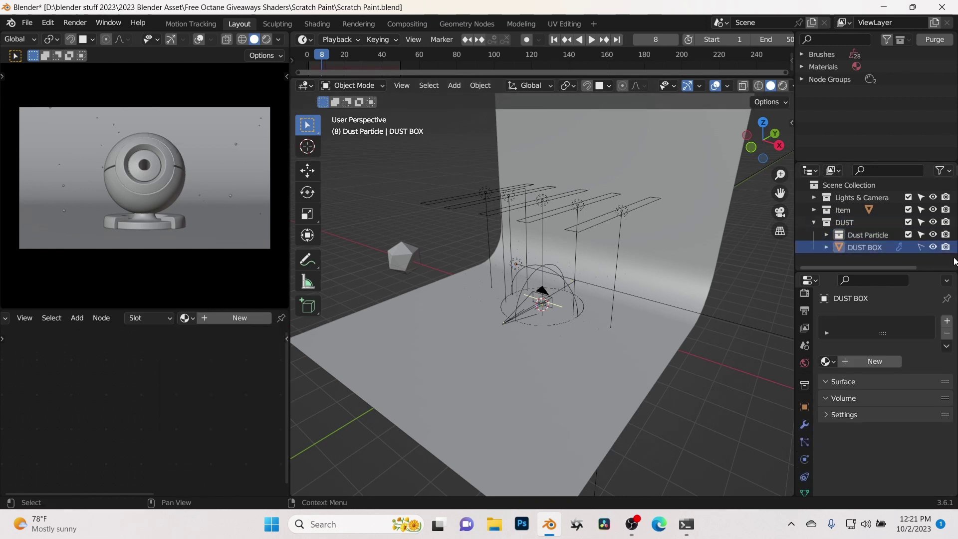
{"action": "left_click", "coordinate": [920, 246]}
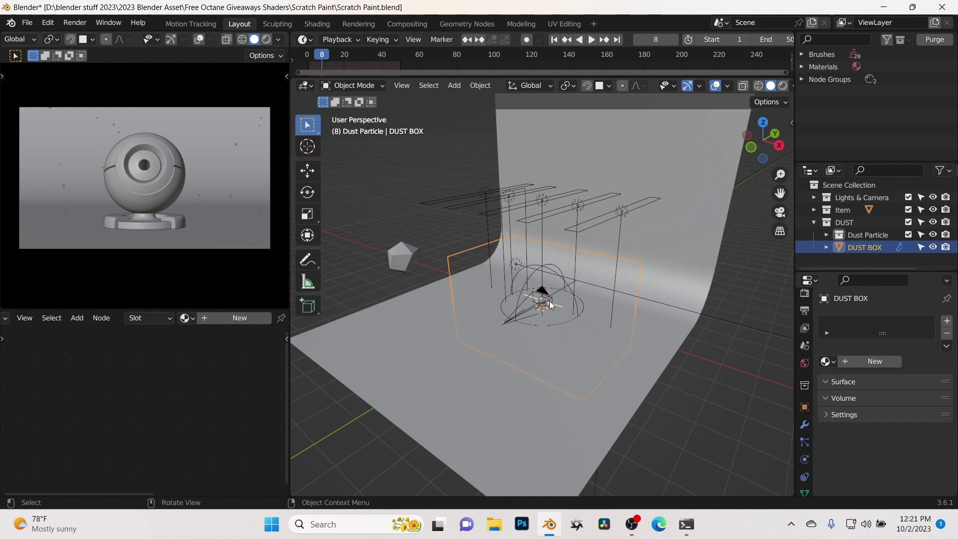
{"action": "middle_click_drag", "start_coordinate": [551, 305], "coordinate": [777, 401]}
{"action": "scroll", "coordinate": [597, 271], "scroll_direction": "up", "scroll_amount": 7}
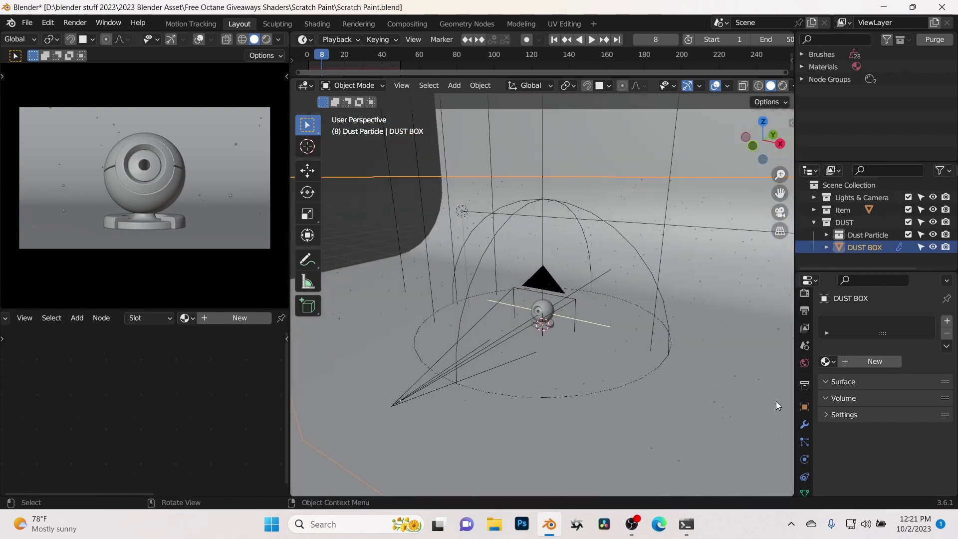
{"action": "left_click", "coordinate": [804, 443]}
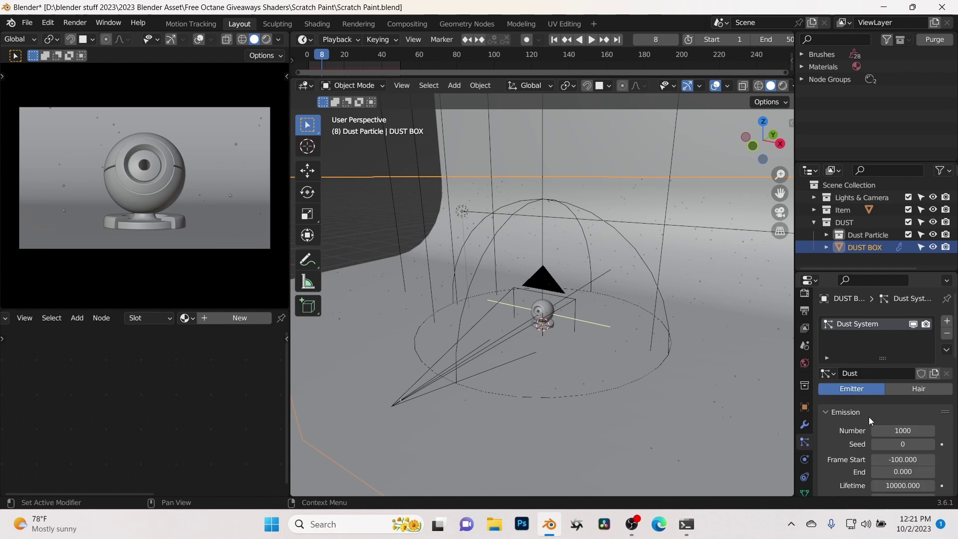
Play and scrub the dust animation, then review Render settings: Object instances at scale 0.005.
{"action": "scroll", "coordinate": [869, 415], "scroll_direction": "down", "scroll_amount": 5}
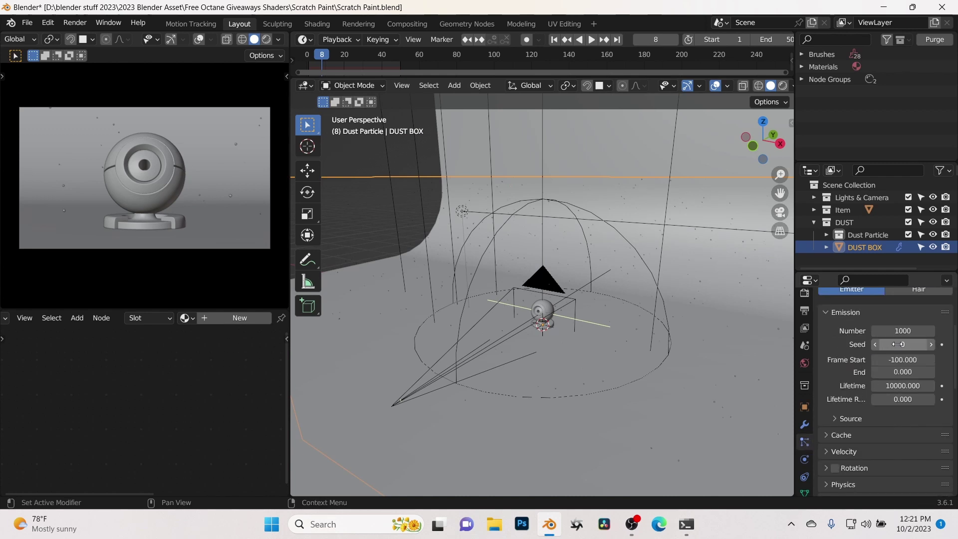
{"action": "scroll", "coordinate": [846, 396], "scroll_direction": "down", "scroll_amount": 2}
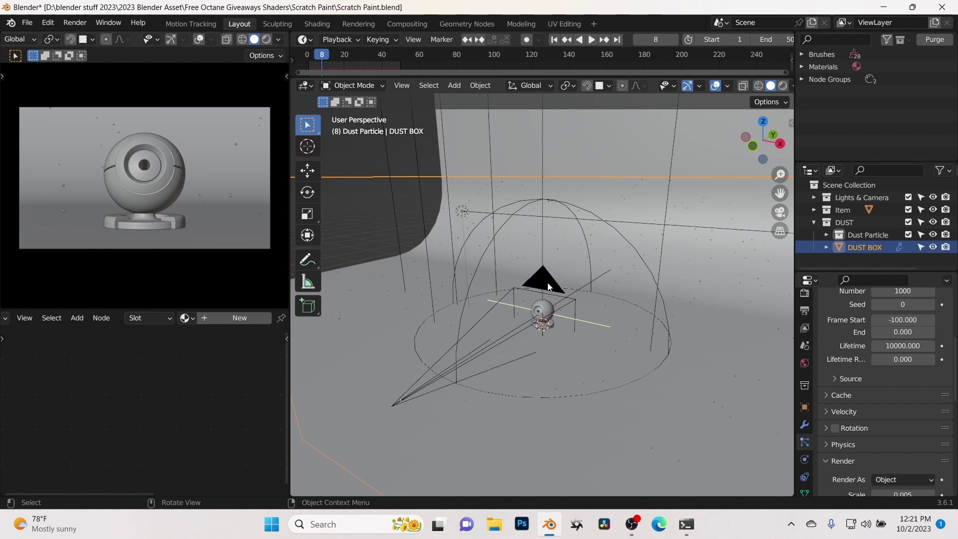
{"action": "key", "text": "space"}
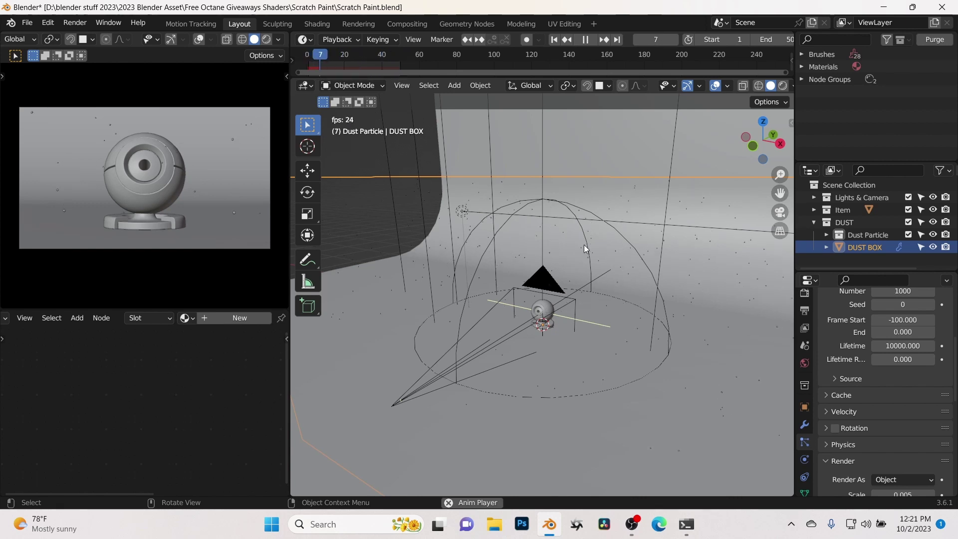
{"action": "key", "text": "space"}
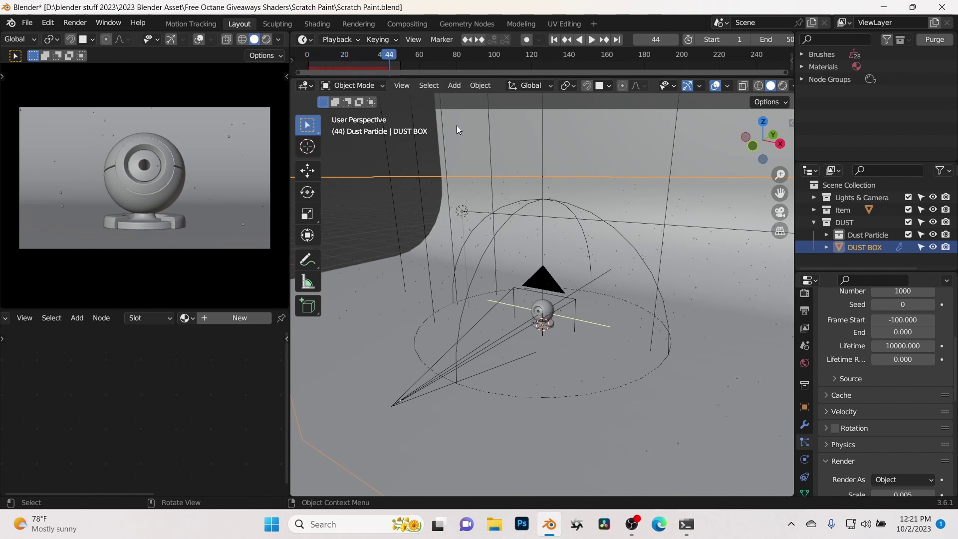
{"action": "left_click_drag", "start_coordinate": [425, 54], "coordinate": [341, 60]}
{"action": "key", "text": "space"}
{"action": "key", "text": "space"}
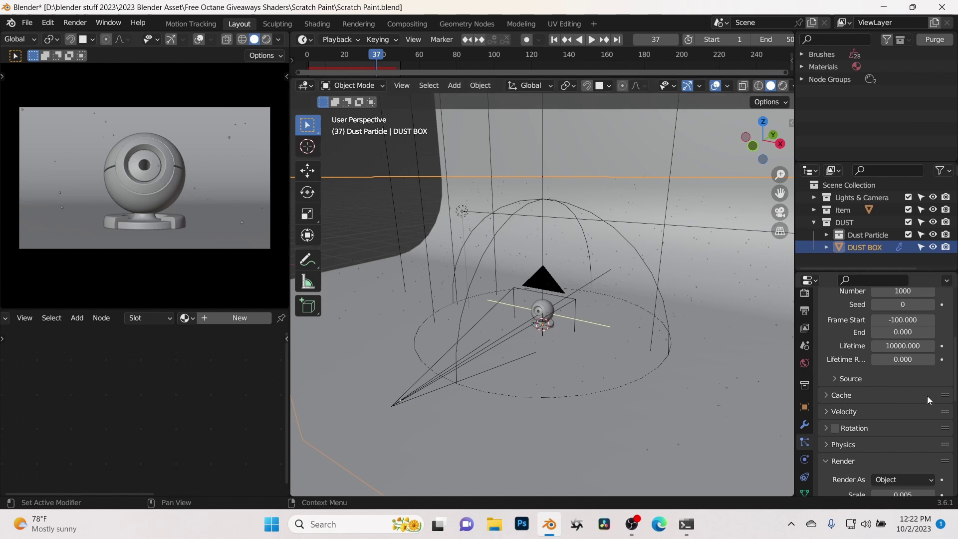
{"action": "scroll", "coordinate": [926, 397], "scroll_direction": "down", "scroll_amount": 10}
{"action": "scroll", "coordinate": [851, 399], "scroll_direction": "down", "scroll_amount": 2}
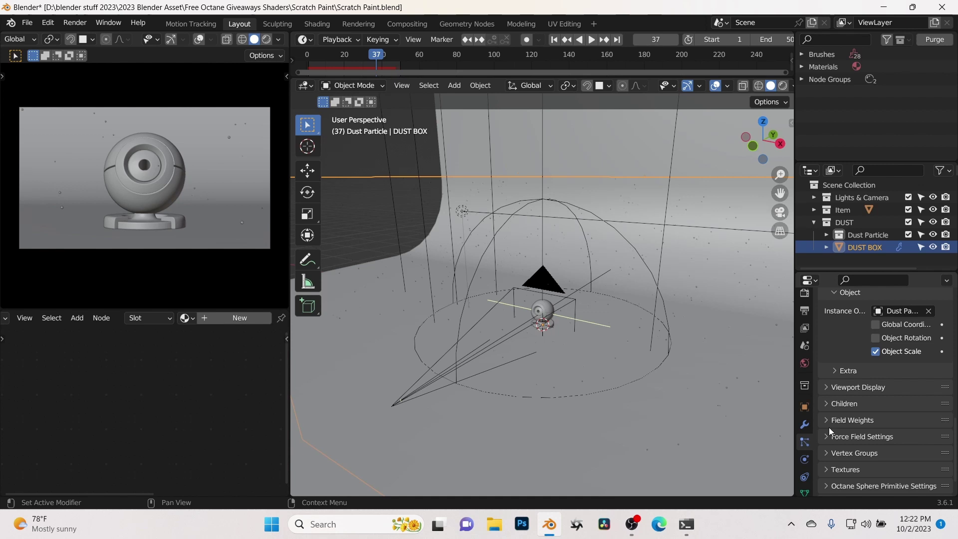
{"action": "scroll", "coordinate": [828, 414], "scroll_direction": "up", "scroll_amount": 6}
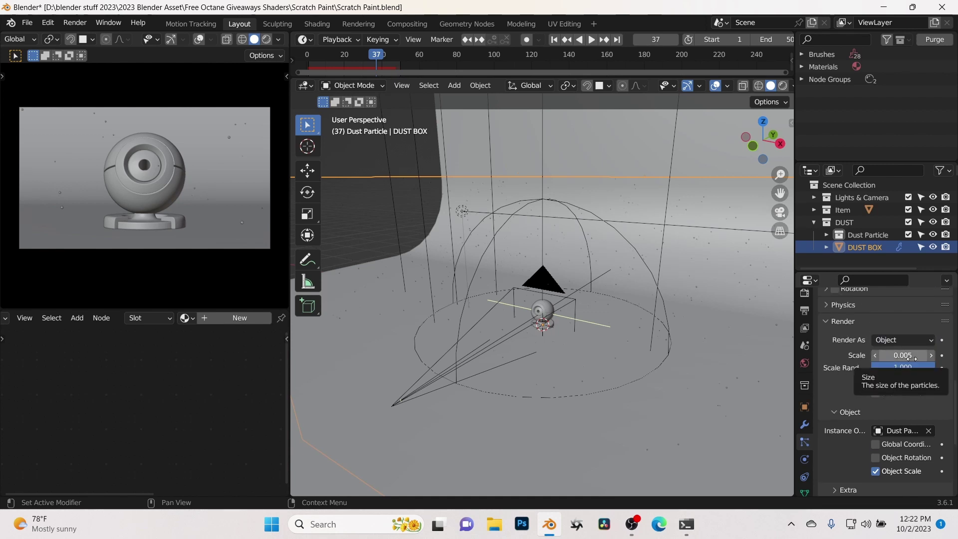
Select the Dust Particles icosphere and maximize its material node editor.
{"action": "left_click", "coordinate": [693, 214]}
{"action": "scroll", "coordinate": [528, 279], "scroll_direction": "down", "scroll_amount": 5}
{"action": "middle_click_drag", "start_coordinate": [447, 280], "coordinate": [473, 277]}
{"action": "left_click", "coordinate": [347, 281]}
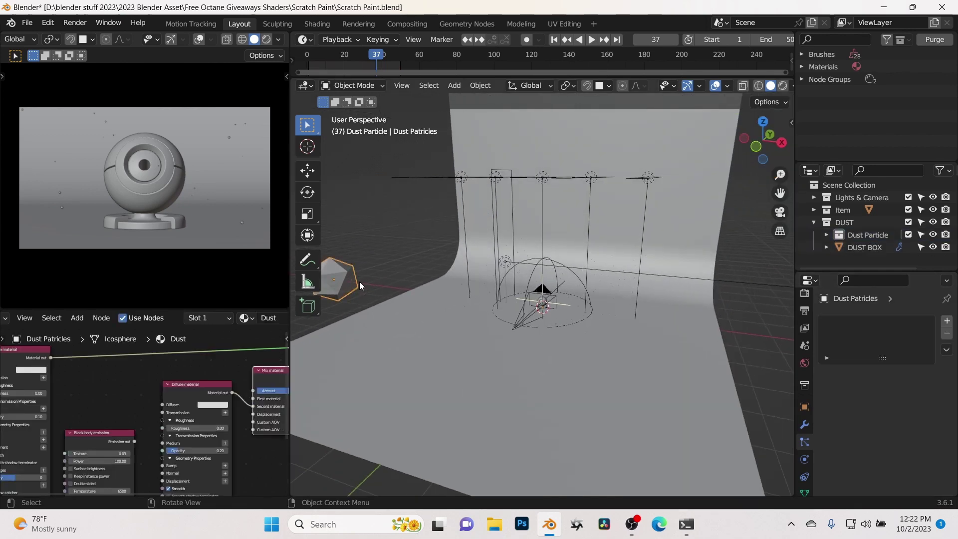
{"action": "middle_click_drag", "start_coordinate": [348, 281], "coordinate": [543, 285], "text": "shift"}
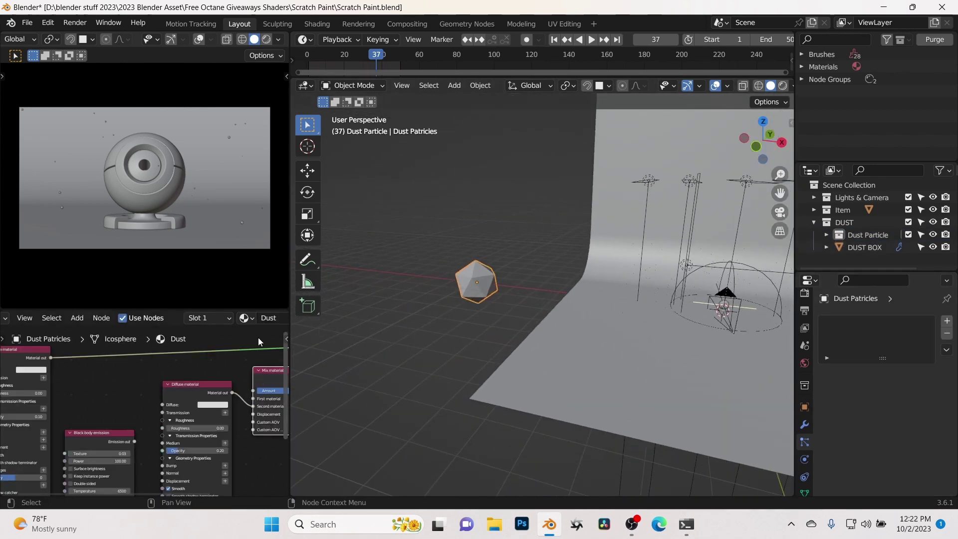
{"action": "key", "text": "ctrl+space"}
{"action": "scroll", "coordinate": [531, 233], "scroll_direction": "down", "scroll_amount": 2}
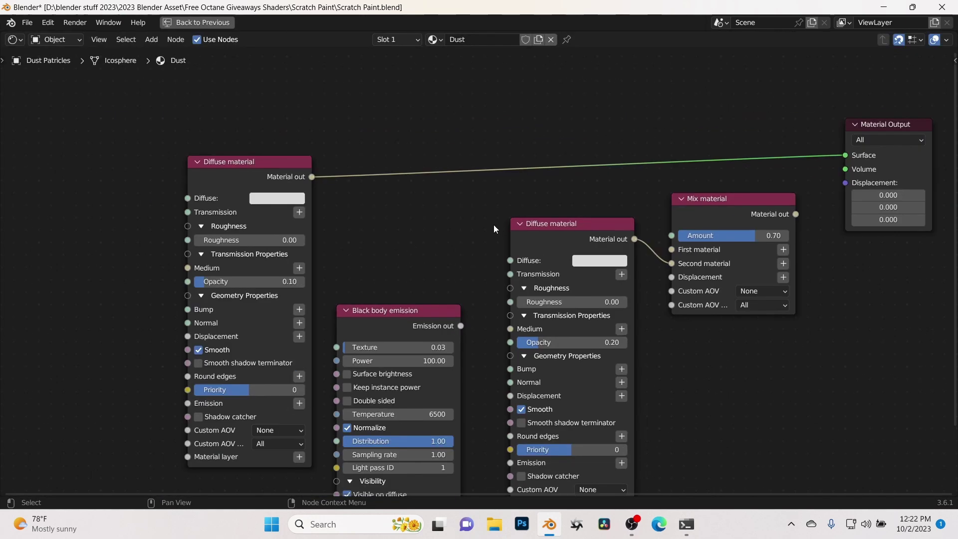
{"action": "left_click", "coordinate": [209, 162]}
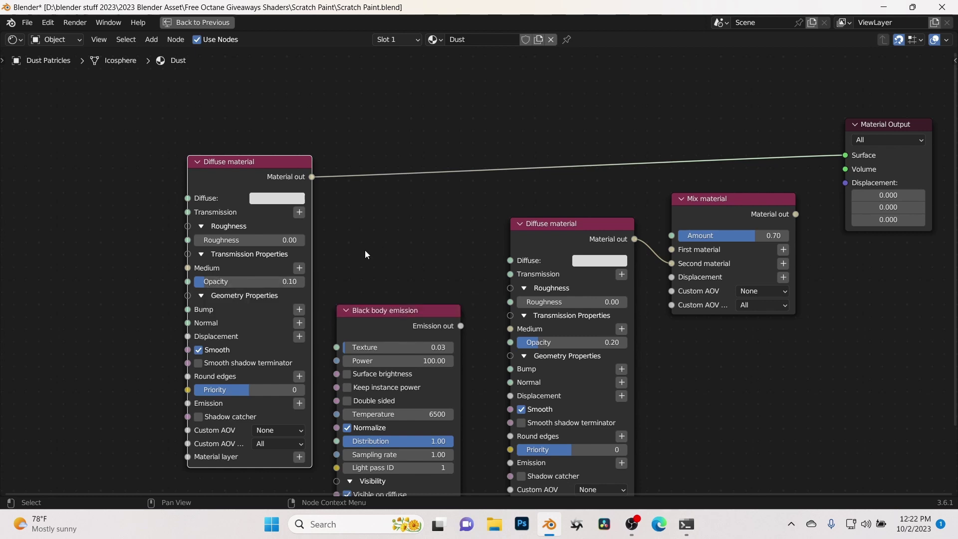
Link Mix to the output Surface, black-body to Diffuse Emission, and Diffuse to Mix's First material.
{"action": "middle_click_drag", "start_coordinate": [451, 261], "coordinate": [404, 260]}
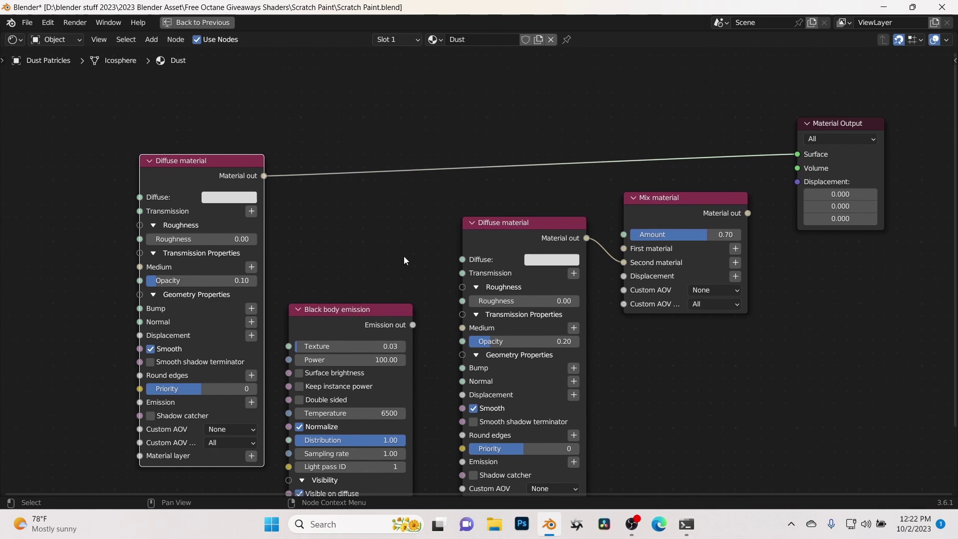
{"action": "left_click_drag", "start_coordinate": [748, 213], "coordinate": [798, 154]}
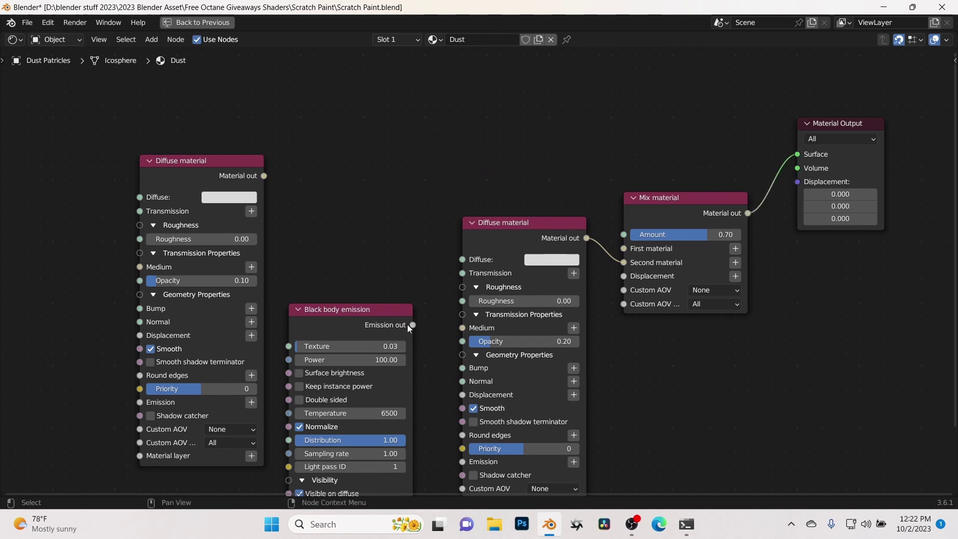
{"action": "left_click_drag", "start_coordinate": [412, 325], "coordinate": [462, 461]}
{"action": "left_click_drag", "start_coordinate": [263, 176], "coordinate": [631, 249]}
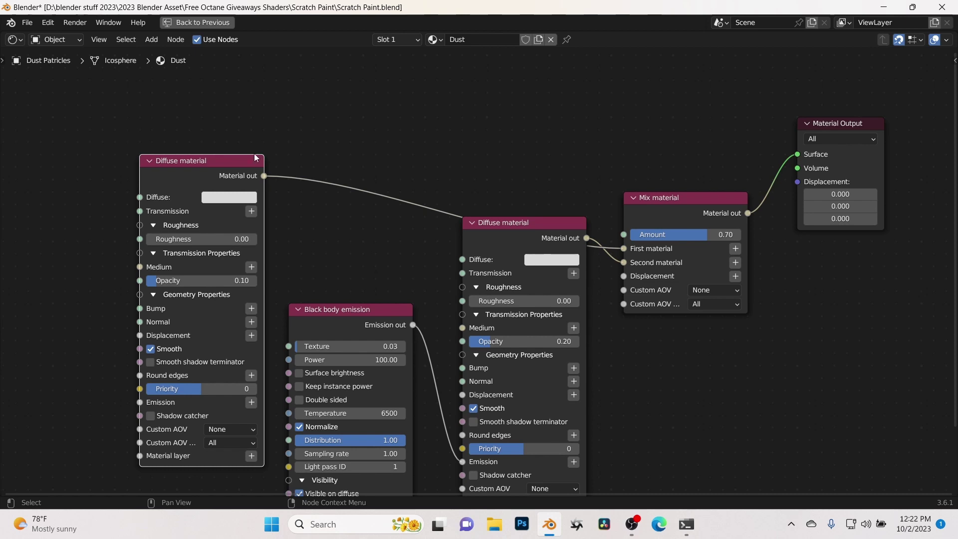
{"action": "left_click_drag", "start_coordinate": [255, 158], "coordinate": [255, 133]}
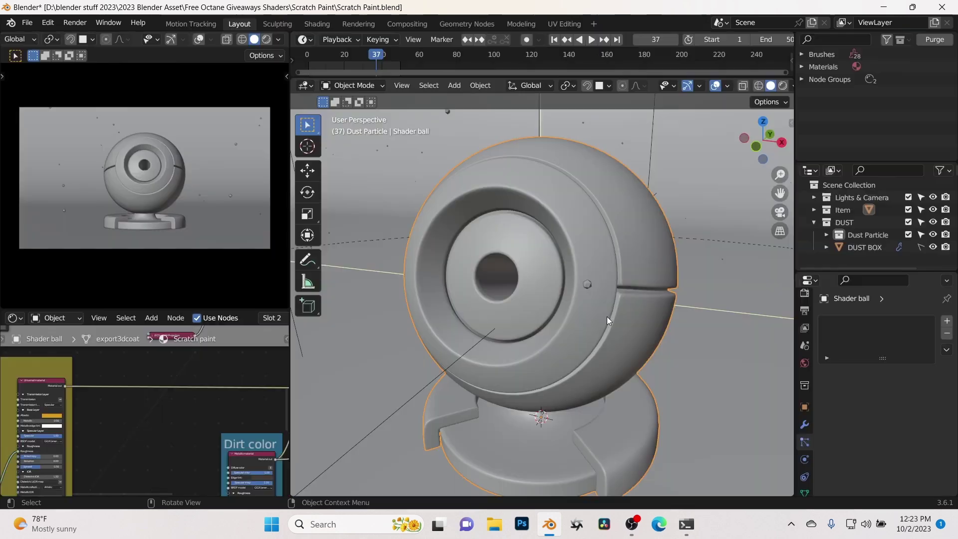
{"action": "scroll", "coordinate": [607, 316], "scroll_direction": "down", "scroll_amount": 3}
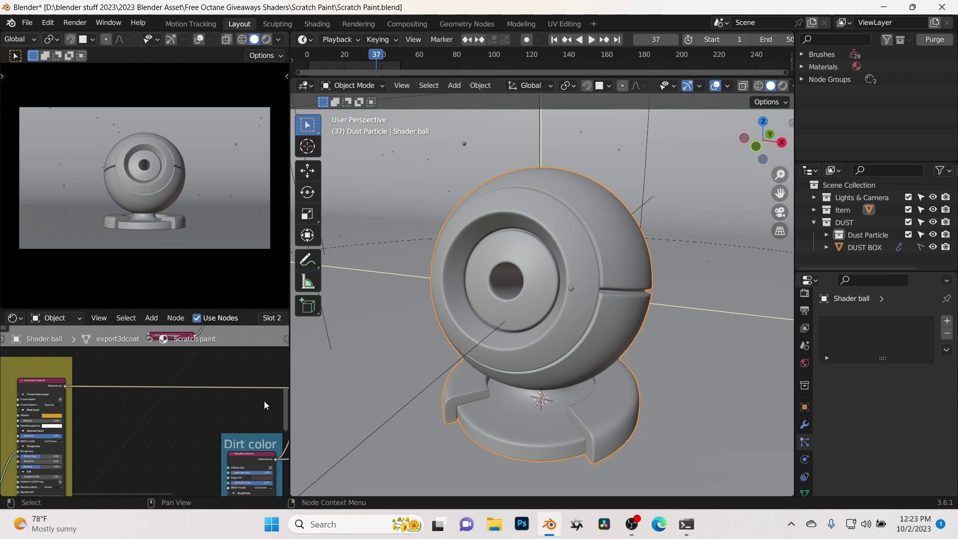
{"action": "key", "text": "ctrl+space"}
{"action": "scroll", "coordinate": [644, 288], "scroll_direction": "down", "scroll_amount": 4}
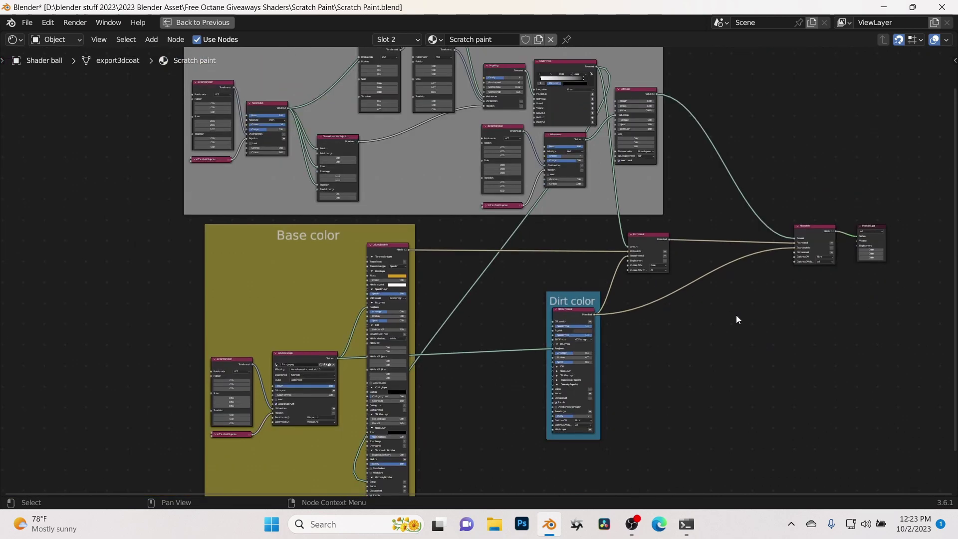
{"action": "middle_click_drag", "start_coordinate": [736, 319], "coordinate": [741, 341]}
{"action": "scroll", "coordinate": [483, 325], "scroll_direction": "up", "scroll_amount": 2}
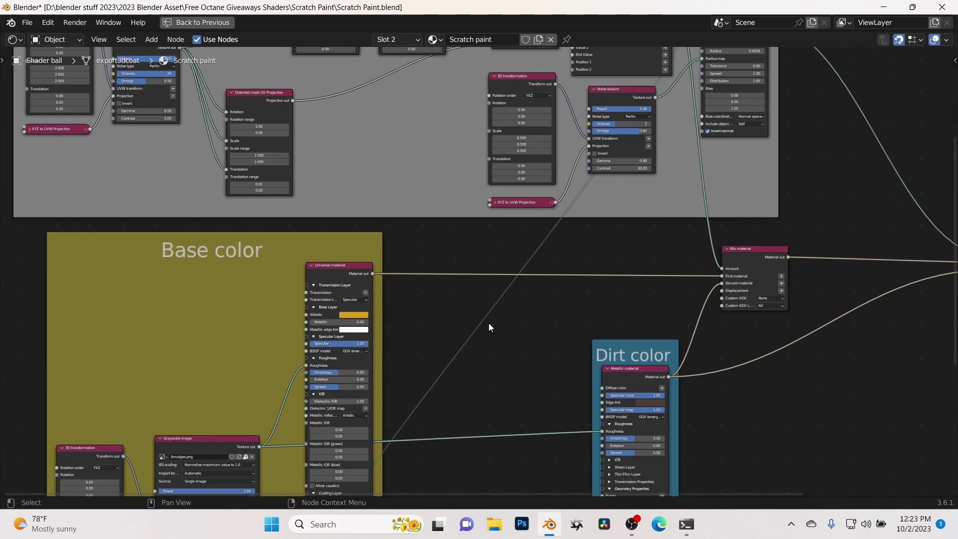
{"action": "middle_click_drag", "start_coordinate": [541, 367], "coordinate": [659, 268]}
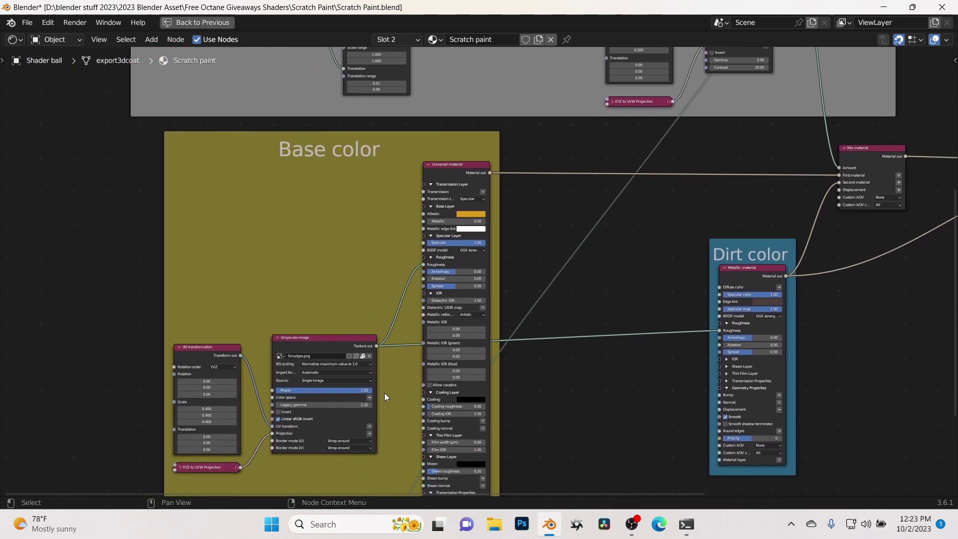
{"action": "scroll", "coordinate": [381, 392], "scroll_direction": "up", "scroll_amount": 3}
{"action": "middle_click_drag", "start_coordinate": [323, 277], "coordinate": [345, 209]}
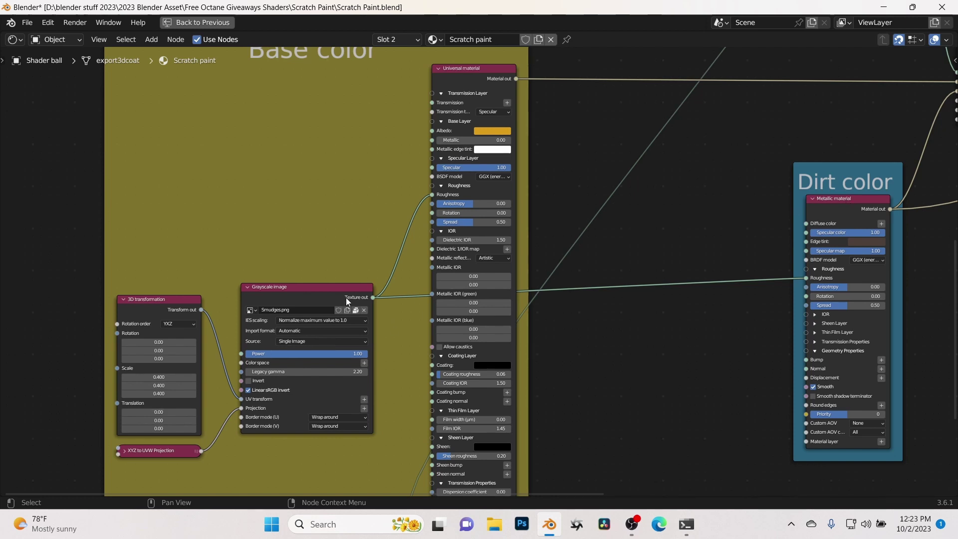
{"action": "middle_click_drag", "start_coordinate": [752, 203], "coordinate": [657, 260]}
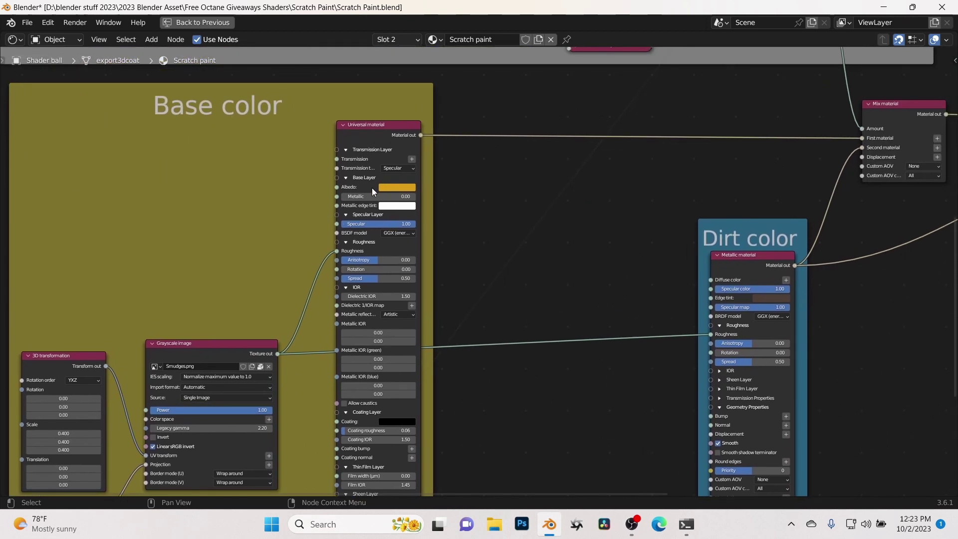
{"action": "middle_click_drag", "start_coordinate": [681, 171], "coordinate": [469, 160]}
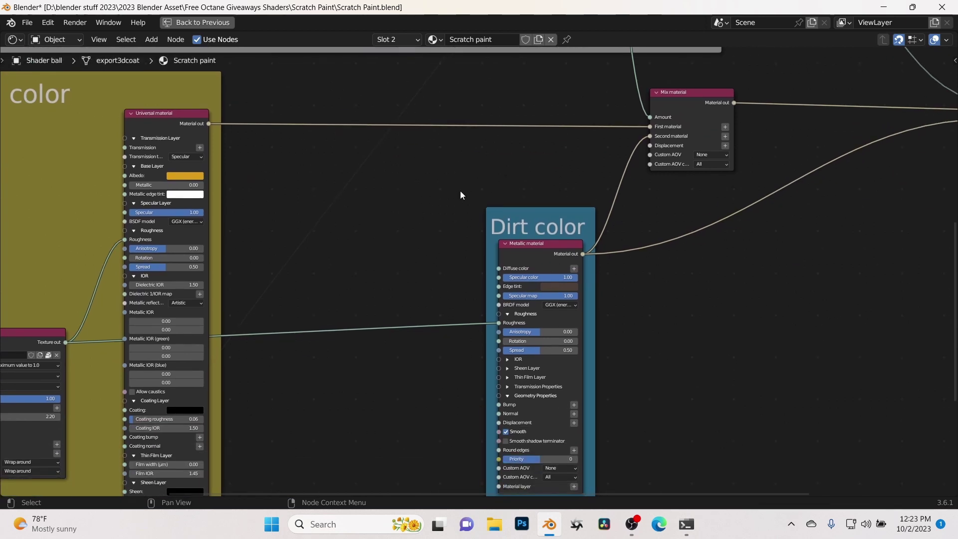
{"action": "scroll", "coordinate": [574, 315], "scroll_direction": "up", "scroll_amount": 4}
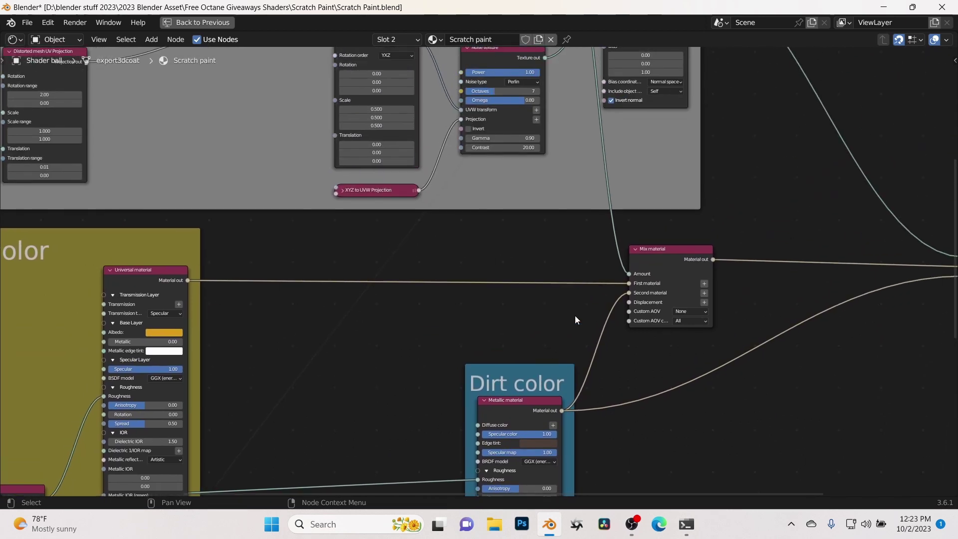
{"action": "scroll", "coordinate": [668, 187], "scroll_direction": "down", "scroll_amount": 3}
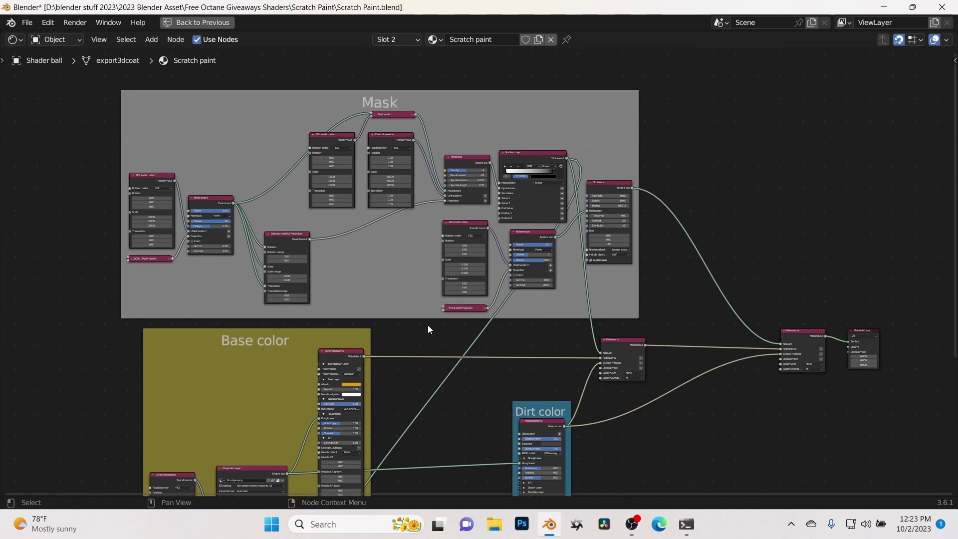
{"action": "middle_click_drag", "start_coordinate": [469, 325], "coordinate": [506, 238]}
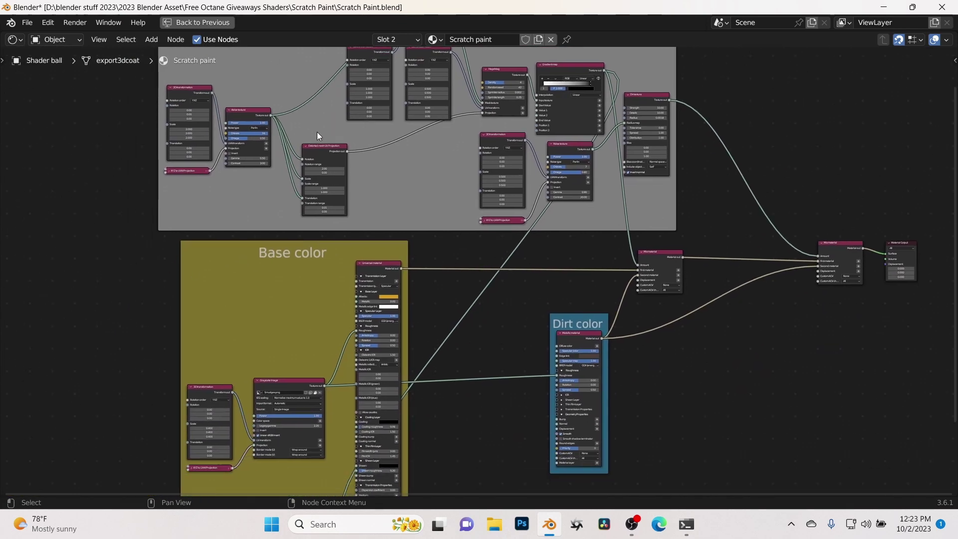
{"action": "middle_click_drag", "start_coordinate": [458, 283], "coordinate": [401, 291]}
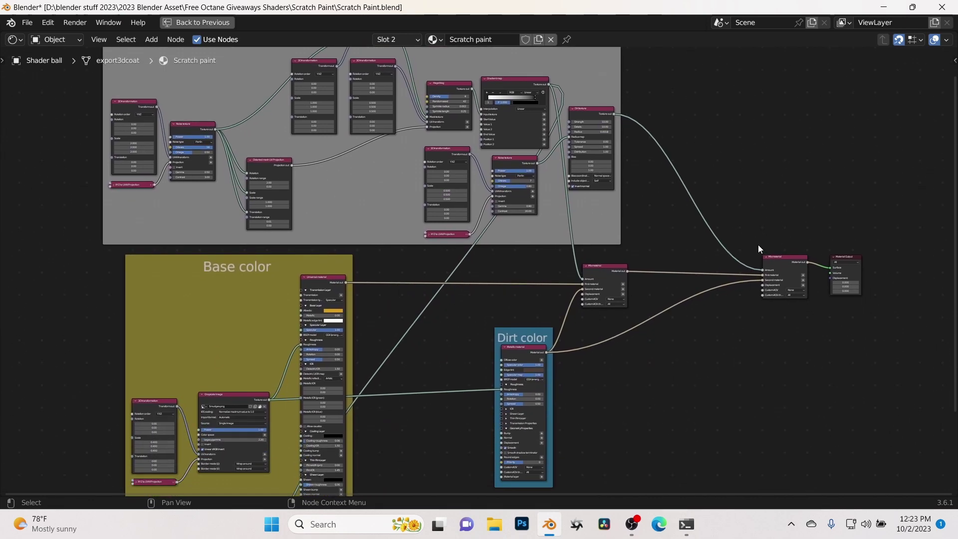
{"action": "scroll", "coordinate": [598, 252], "scroll_direction": "up", "scroll_amount": 4}
{"action": "middle_click_drag", "start_coordinate": [433, 196], "coordinate": [437, 307]}
{"action": "scroll", "coordinate": [339, 278], "scroll_direction": "up", "scroll_amount": 2}
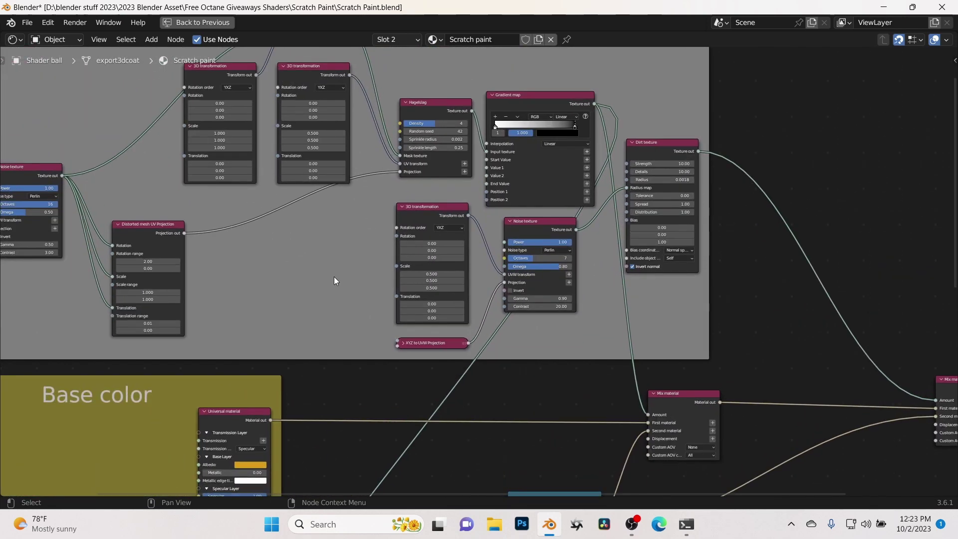
{"action": "middle_click_drag", "start_coordinate": [363, 274], "coordinate": [488, 341]}
{"action": "scroll", "coordinate": [712, 299], "scroll_direction": "up", "scroll_amount": 3}
{"action": "middle_click_drag", "start_coordinate": [624, 369], "coordinate": [435, 342]}
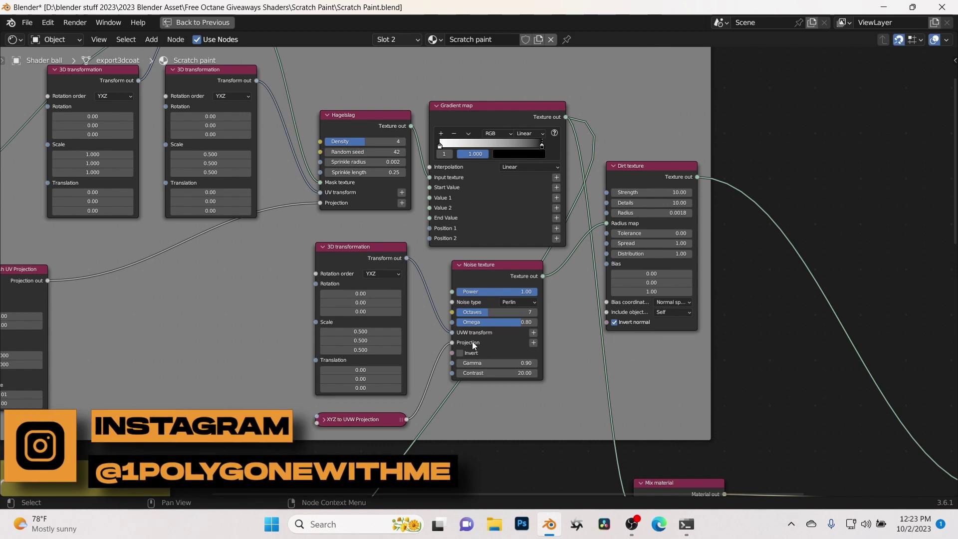
{"action": "middle_click_drag", "start_coordinate": [251, 241], "coordinate": [414, 275]}
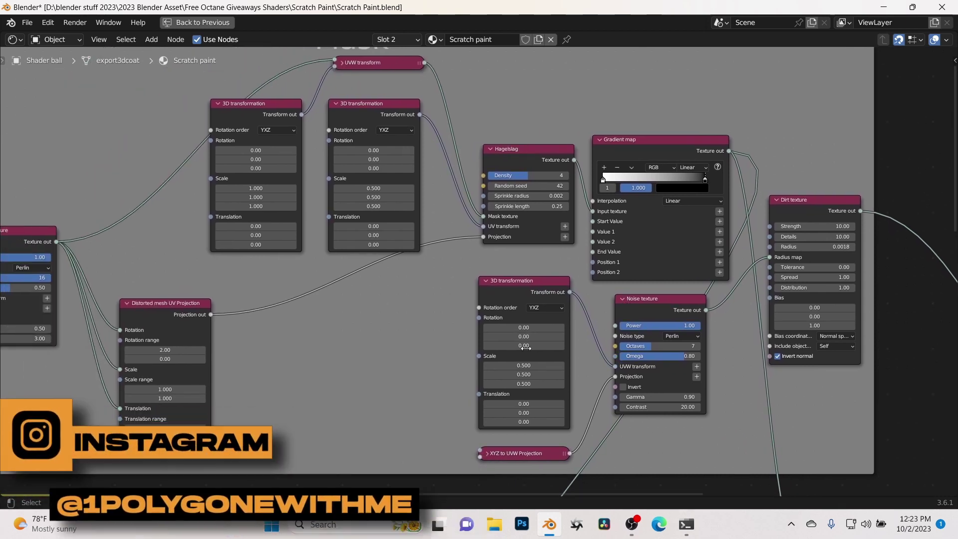
{"action": "left_click", "coordinate": [487, 454]}
{"action": "left_click", "coordinate": [486, 455]}
{"action": "left_click", "coordinate": [699, 191]}
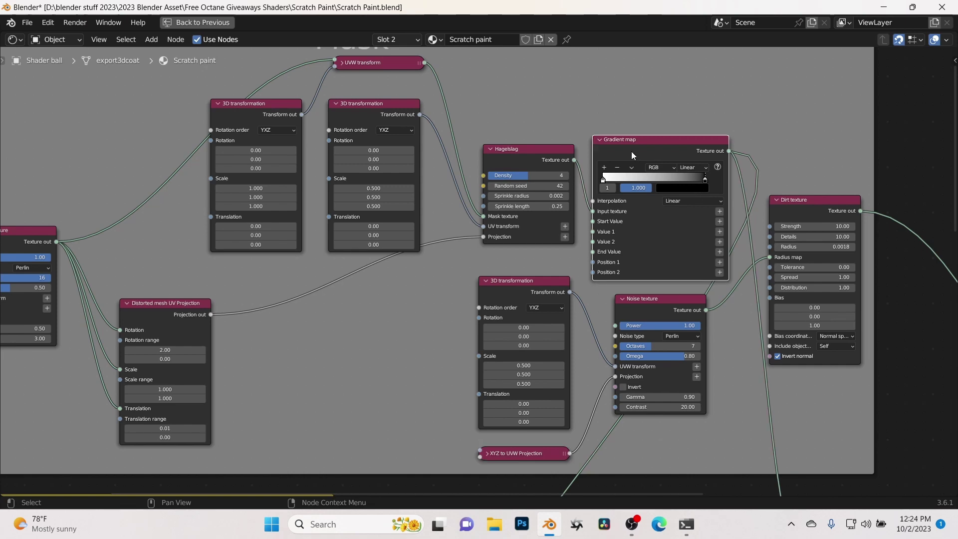
{"action": "left_click", "coordinate": [525, 147]}
{"action": "scroll", "coordinate": [525, 151], "scroll_direction": "up", "scroll_amount": 2}
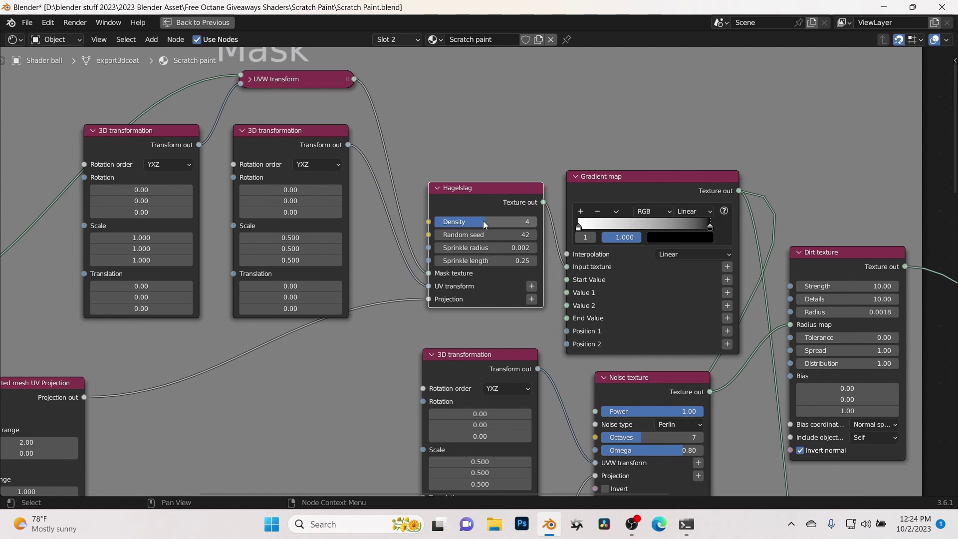
{"action": "left_click", "coordinate": [684, 297]}
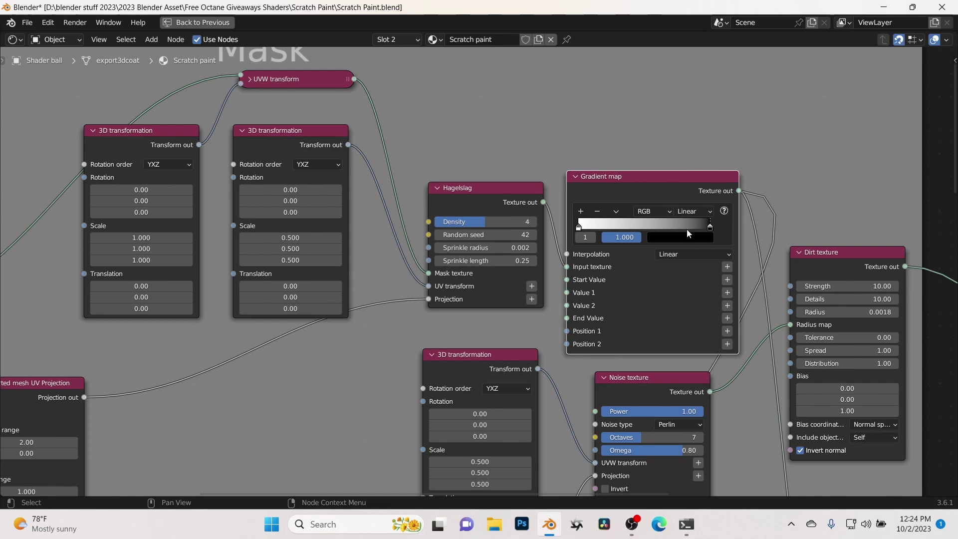
{"action": "middle_click_drag", "start_coordinate": [339, 230], "coordinate": [480, 200]}
{"action": "middle_click_drag", "start_coordinate": [409, 188], "coordinate": [430, 235]}
{"action": "scroll", "coordinate": [434, 242], "scroll_direction": "up", "scroll_amount": 1}
{"action": "middle_click_drag", "start_coordinate": [339, 380], "coordinate": [454, 235]}
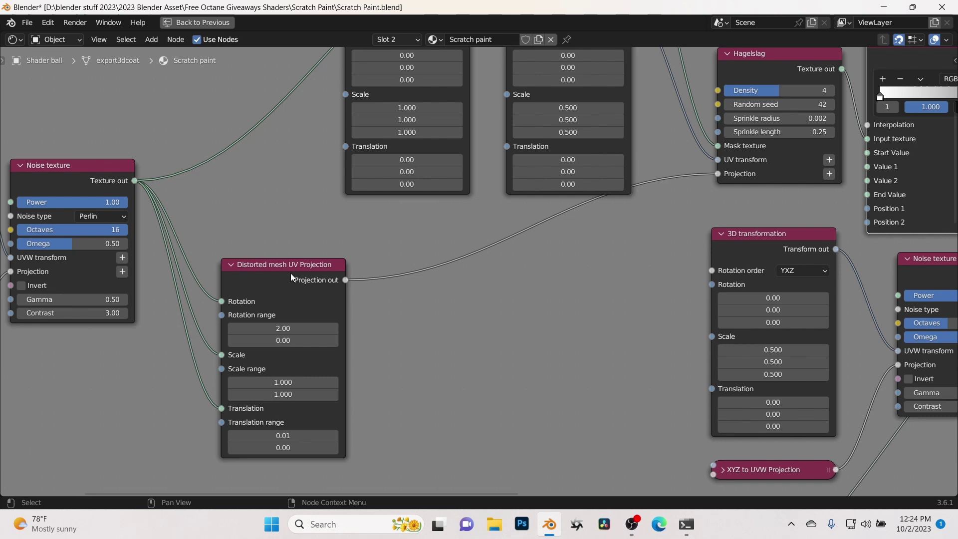
Pan and zoom across the Scratch paint tree, viewing the Hagelslag, Mask, Base color and Dirt color frames.
{"action": "middle_click_drag", "start_coordinate": [328, 279], "coordinate": [185, 347]}
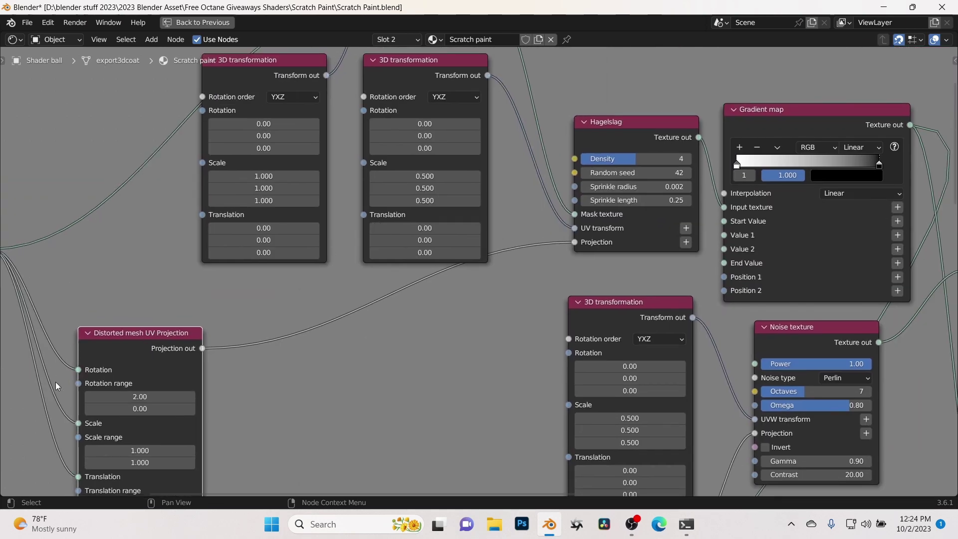
{"action": "middle_click_drag", "start_coordinate": [218, 315], "coordinate": [457, 304]}
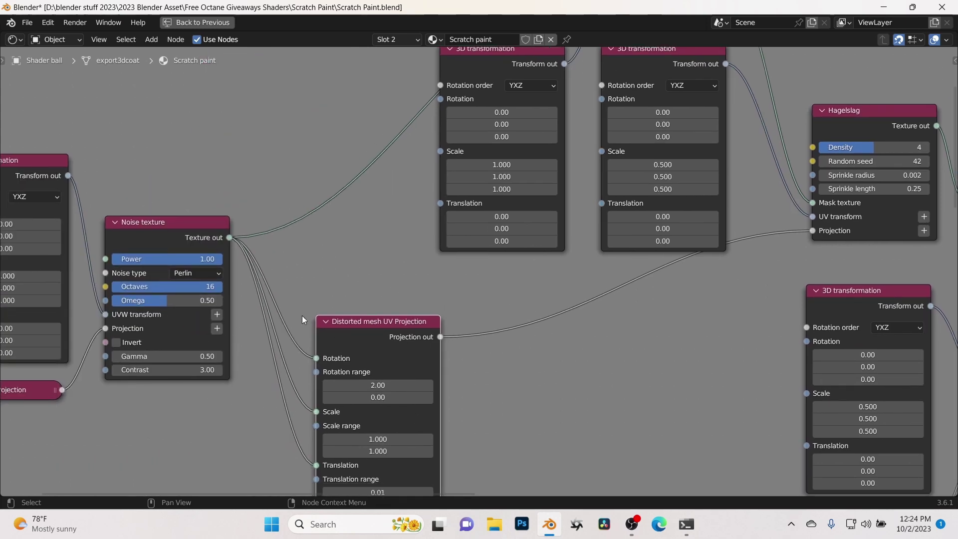
{"action": "scroll", "coordinate": [377, 297], "scroll_direction": "up", "scroll_amount": 1}
{"action": "middle_click_drag", "start_coordinate": [375, 295], "coordinate": [294, 352]}
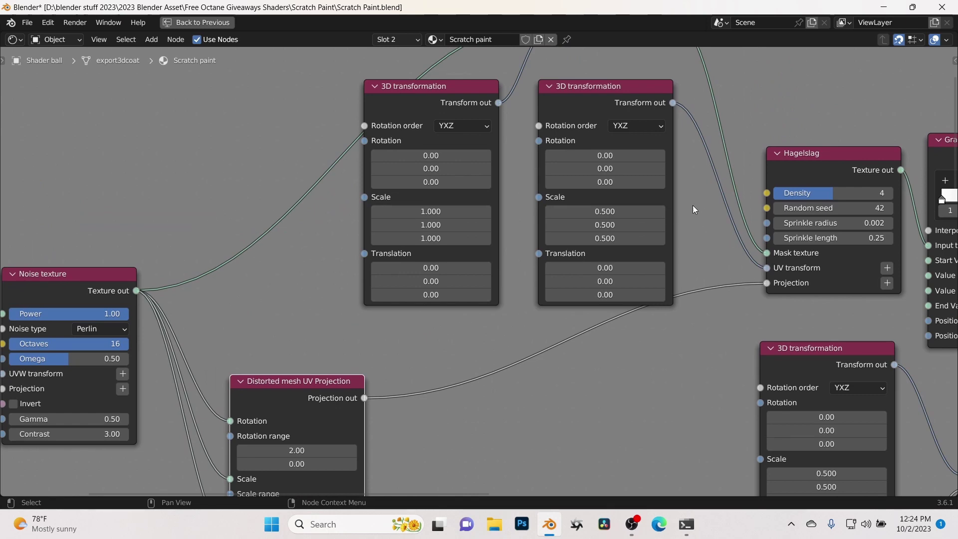
{"action": "middle_click_drag", "start_coordinate": [381, 214], "coordinate": [564, 172]}
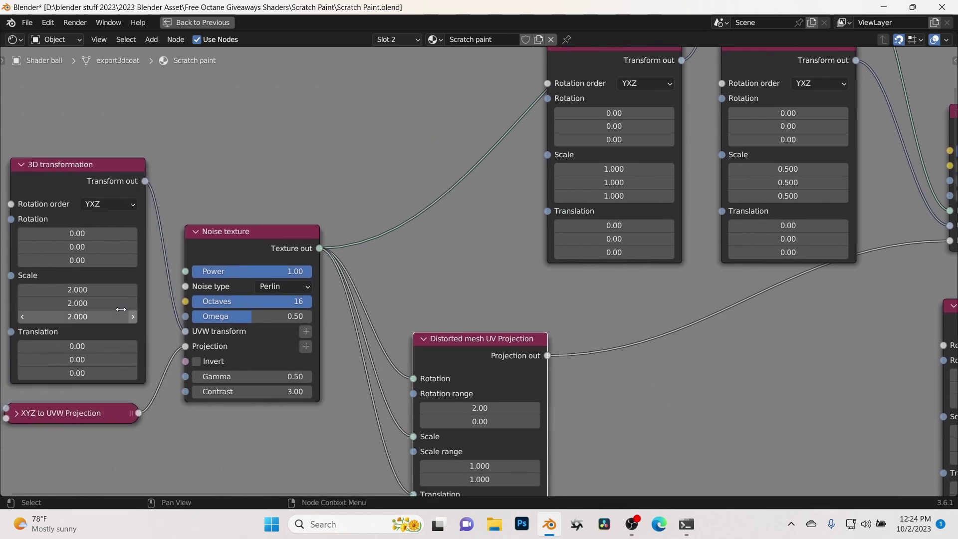
{"action": "middle_click_drag", "start_coordinate": [627, 196], "coordinate": [450, 237]}
{"action": "scroll", "coordinate": [515, 197], "scroll_direction": "down", "scroll_amount": 3}
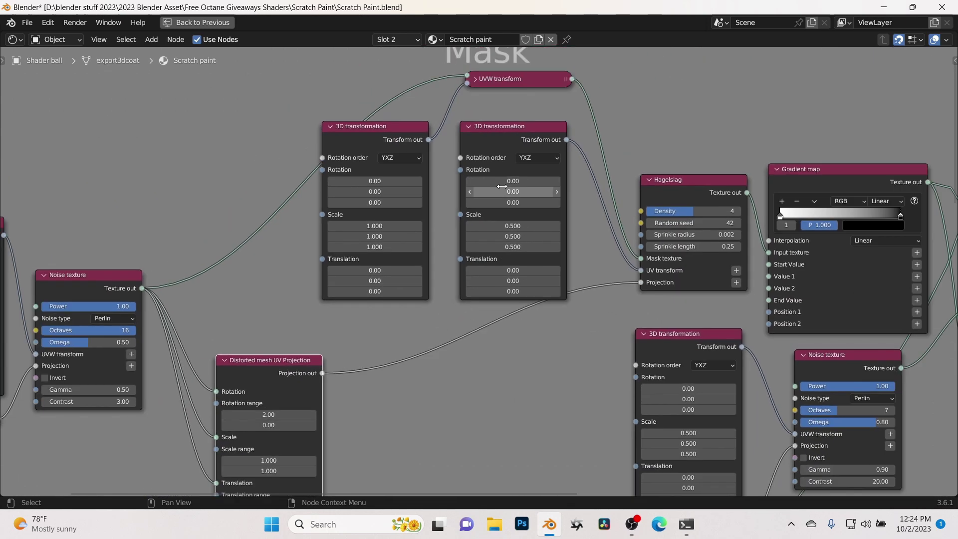
{"action": "middle_click_drag", "start_coordinate": [580, 194], "coordinate": [449, 192]}
{"action": "middle_click_drag", "start_coordinate": [599, 256], "coordinate": [530, 201]}
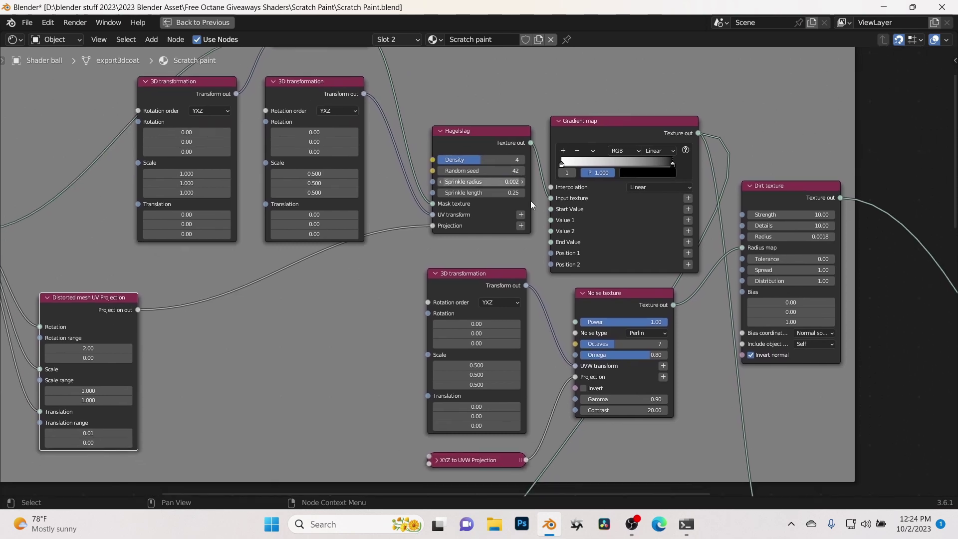
{"action": "scroll", "coordinate": [563, 237], "scroll_direction": "down", "scroll_amount": 11}
{"action": "middle_click_drag", "start_coordinate": [762, 284], "coordinate": [726, 226]}
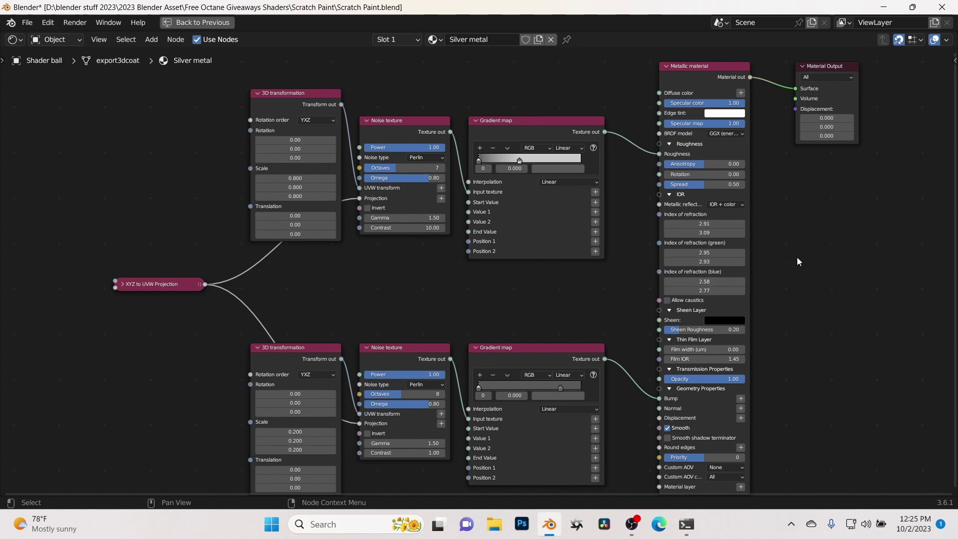
{"action": "scroll", "coordinate": [799, 259], "scroll_direction": "up", "scroll_amount": 2}
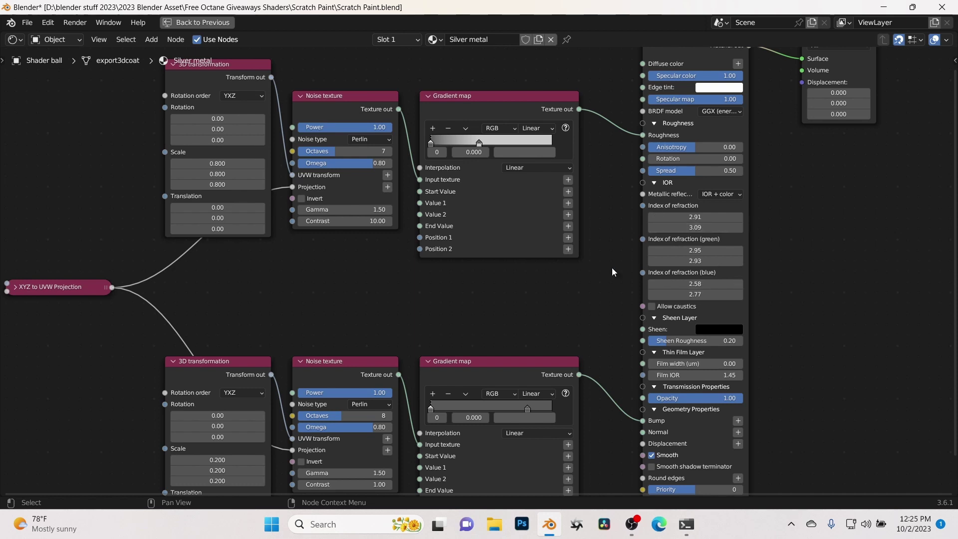
{"action": "middle_click_drag", "start_coordinate": [543, 278], "coordinate": [584, 221]}
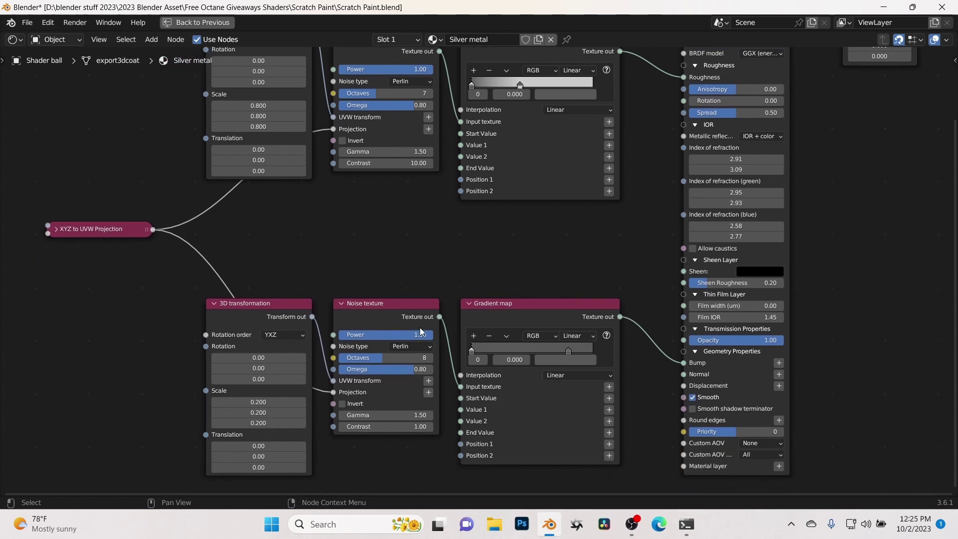
{"action": "middle_click_drag", "start_coordinate": [551, 280], "coordinate": [518, 360]}
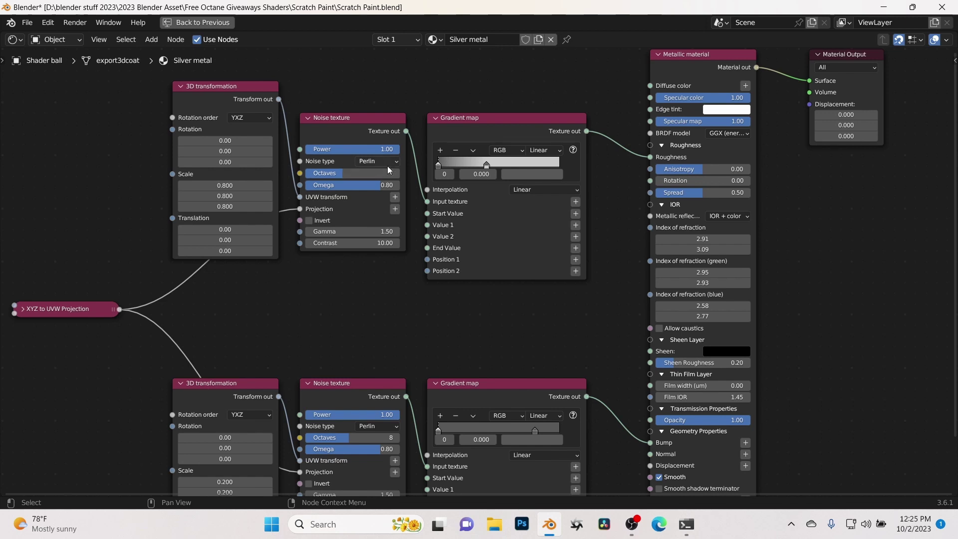
{"action": "middle_click_drag", "start_coordinate": [384, 311], "coordinate": [389, 284]}
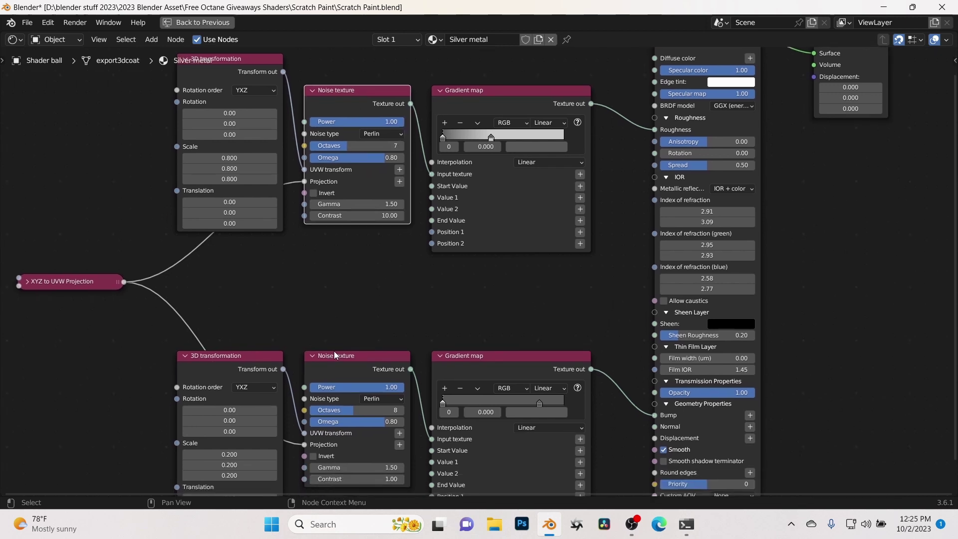
{"action": "left_click", "coordinate": [330, 354]}
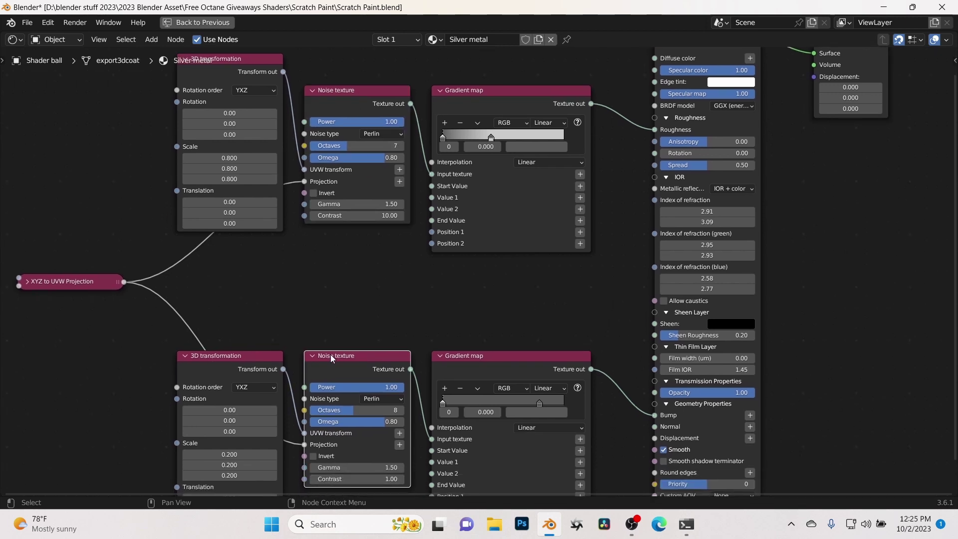
{"action": "left_click", "coordinate": [351, 91]}
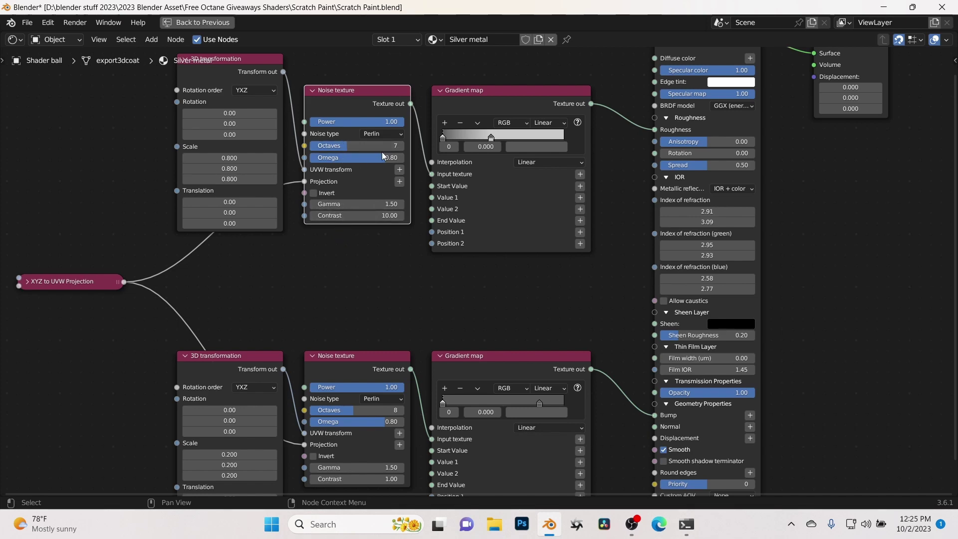
{"action": "scroll", "coordinate": [333, 153], "scroll_direction": "up", "scroll_amount": 2}
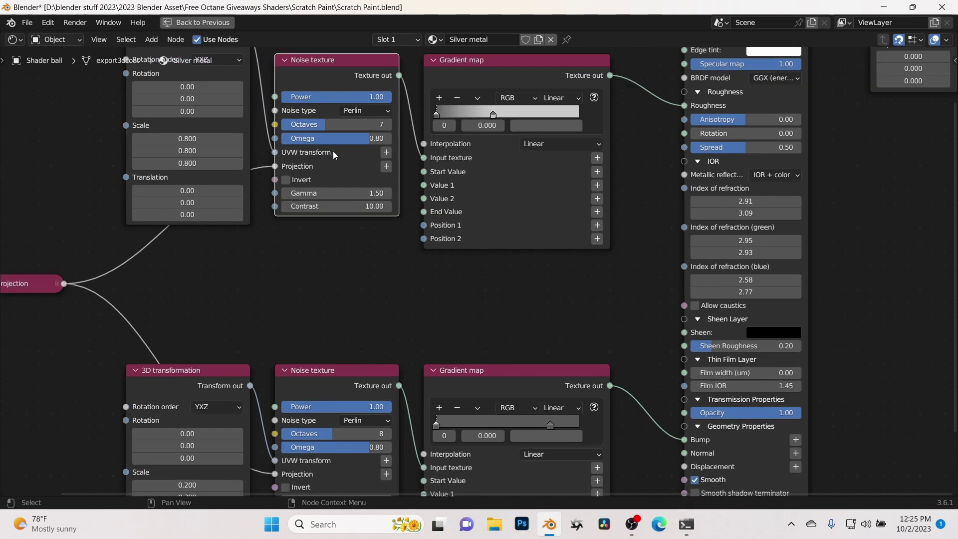
{"action": "middle_click_drag", "start_coordinate": [333, 151], "coordinate": [333, 243]}
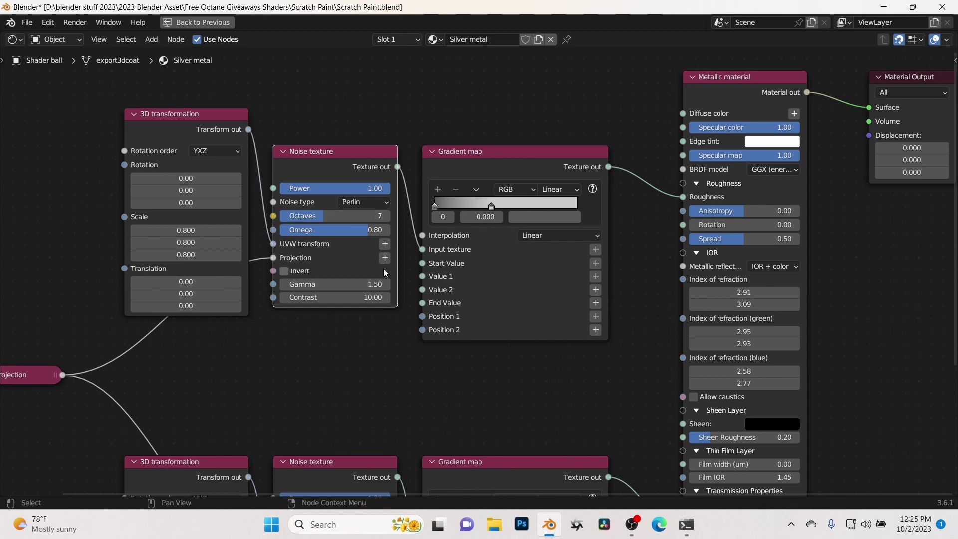